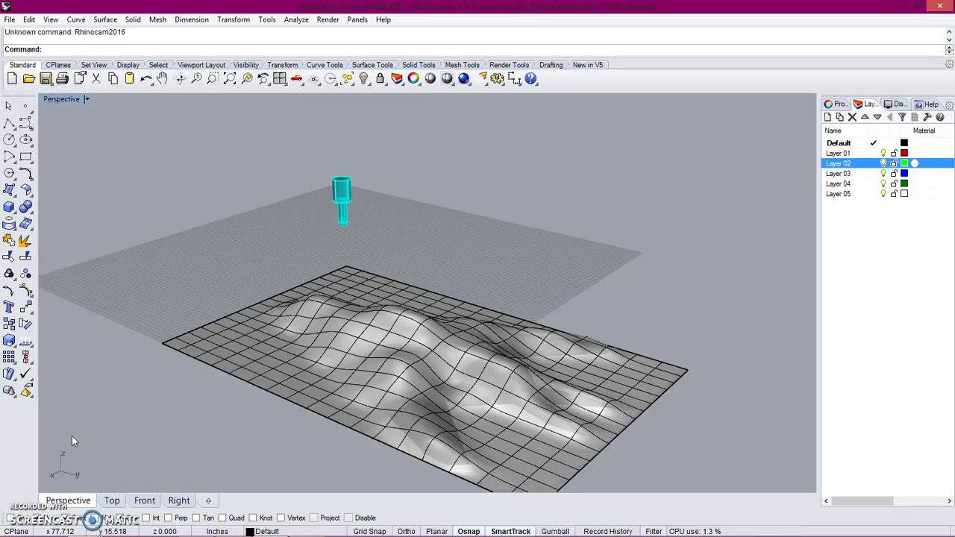
- Try launching RhinoCAM 2016, then create a bounding box around the terrain surface
text(inocam)
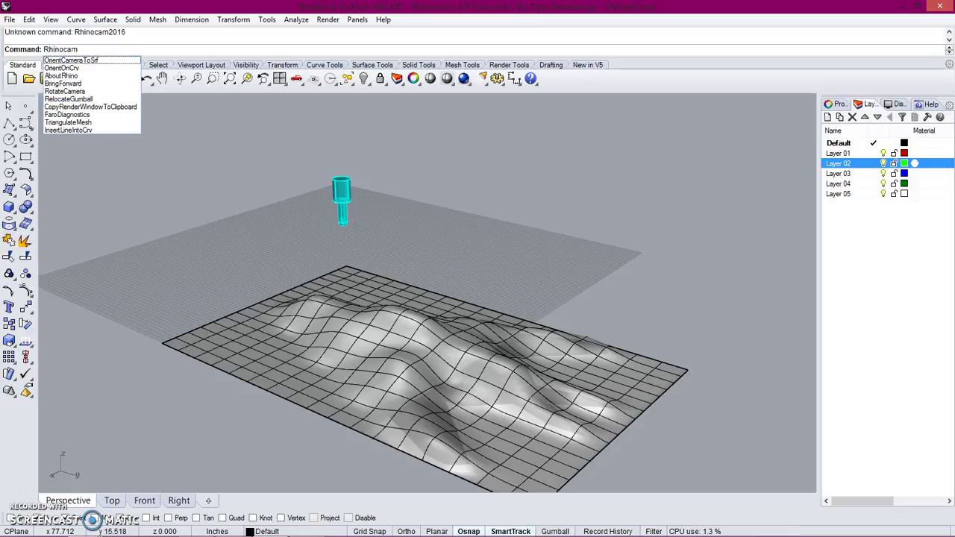
text(2016)
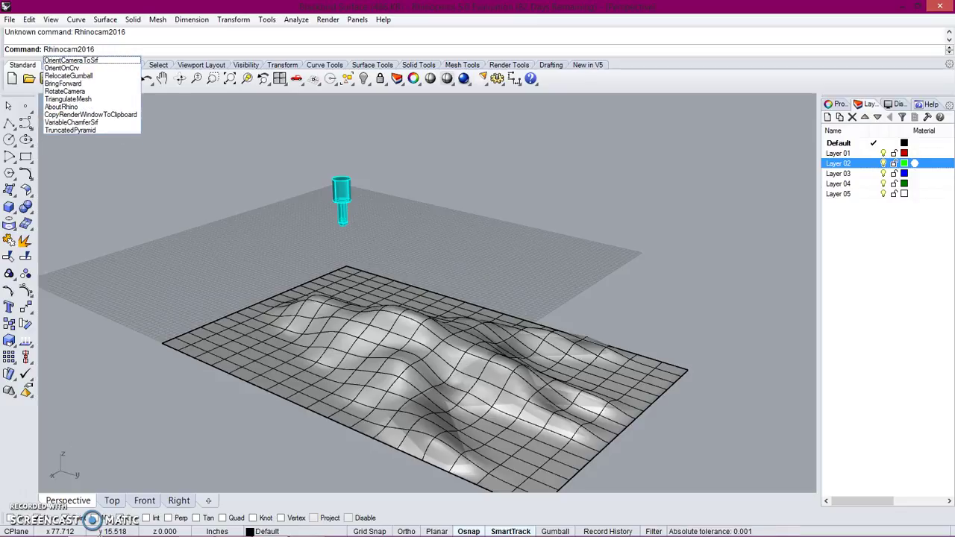
key(Return)
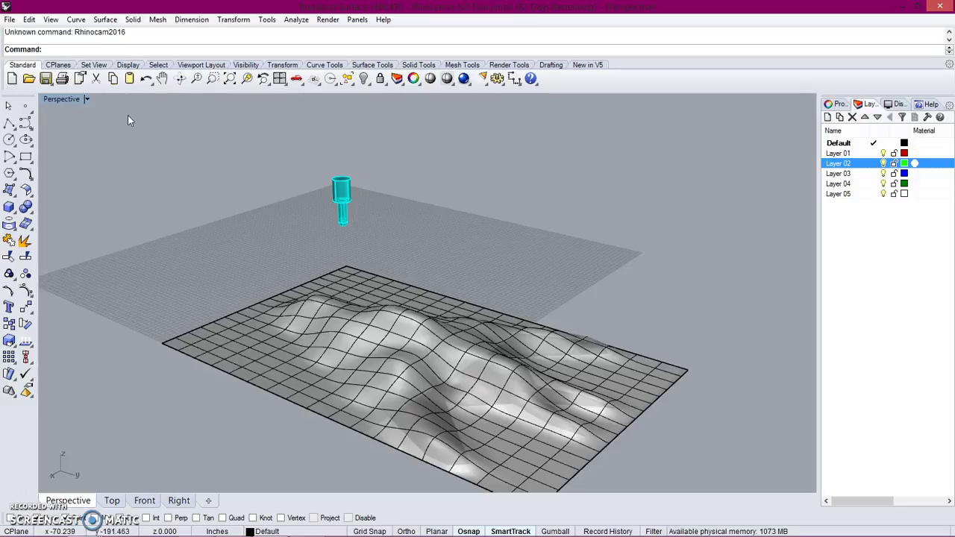
text(Bou)
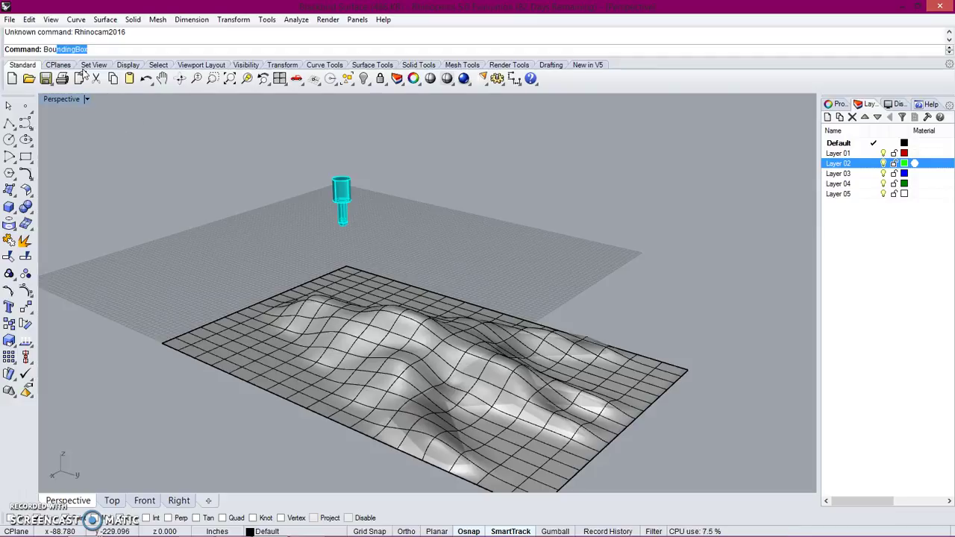
text(ndingBox)
key(Return)
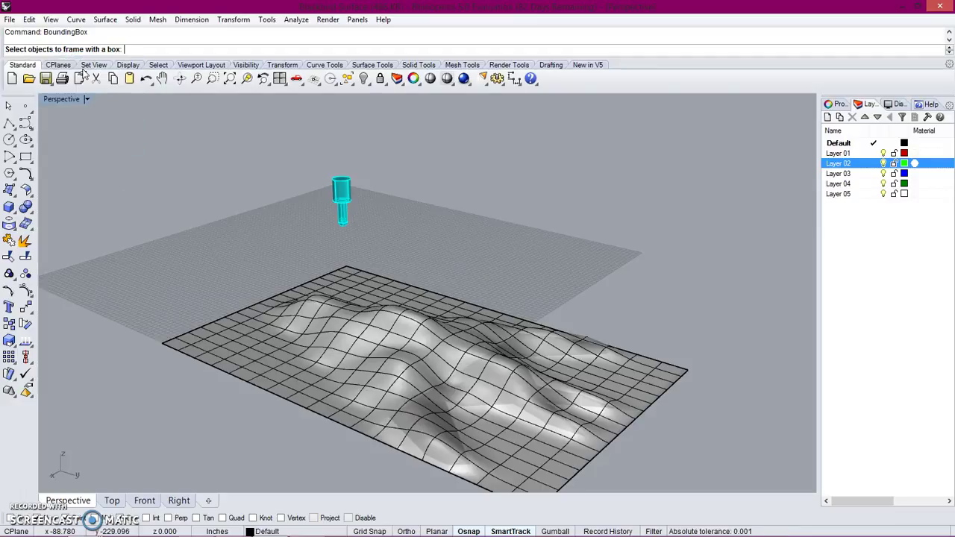
click(287, 344)
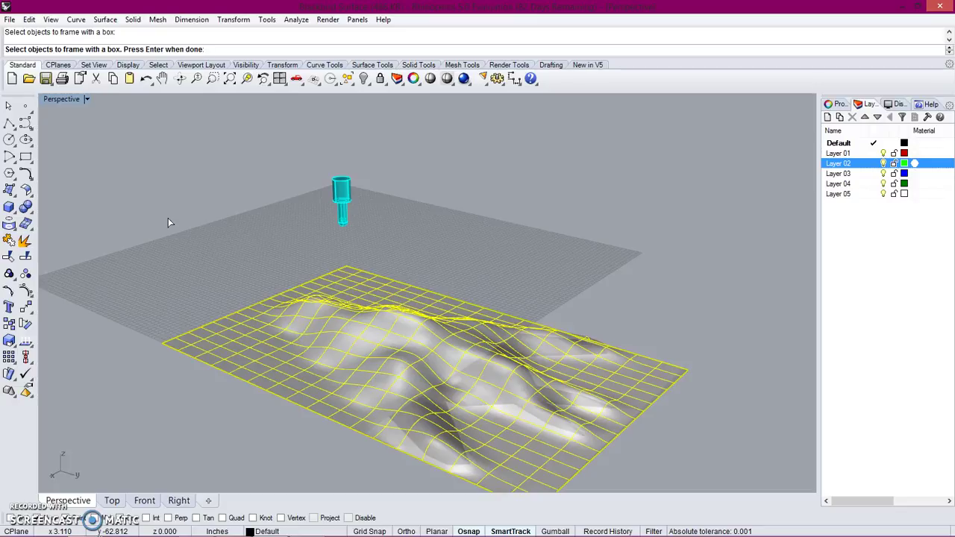
key(Return)
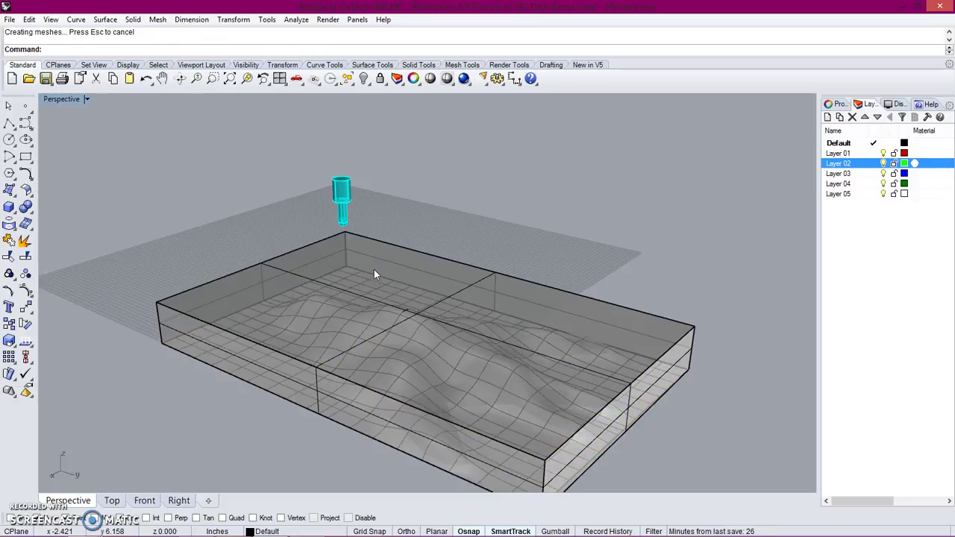
- Undo the bounding box and bring all hidden objects back into view
key(ctrl+z)
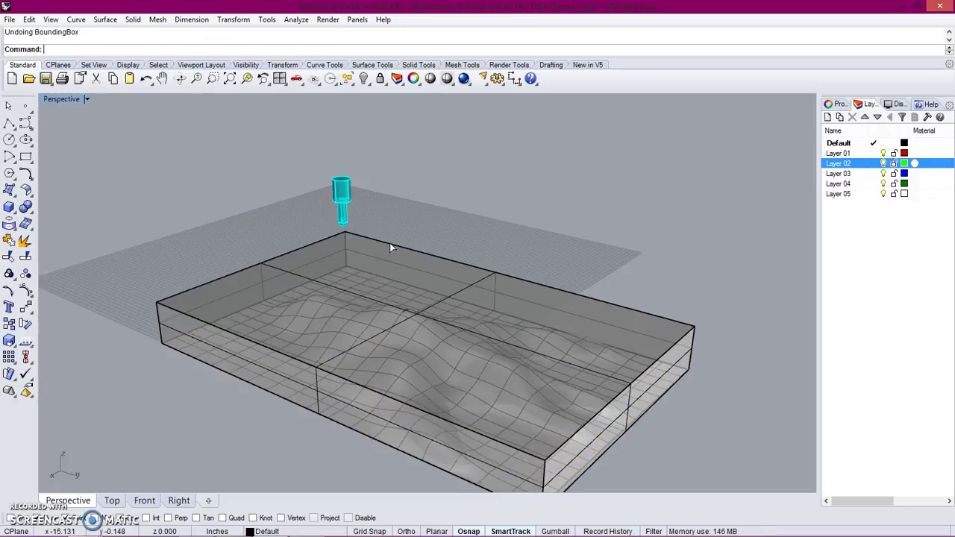
click(369, 88)
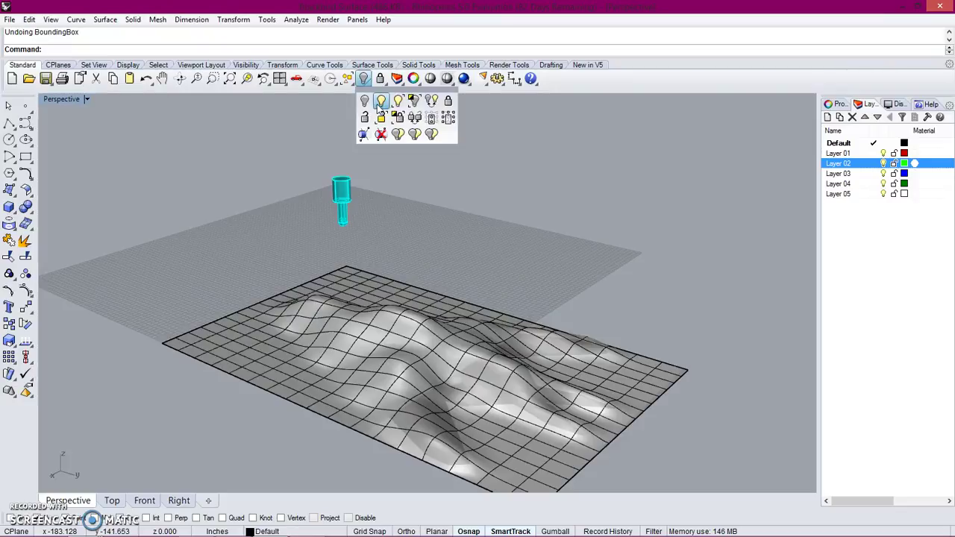
click(377, 109)
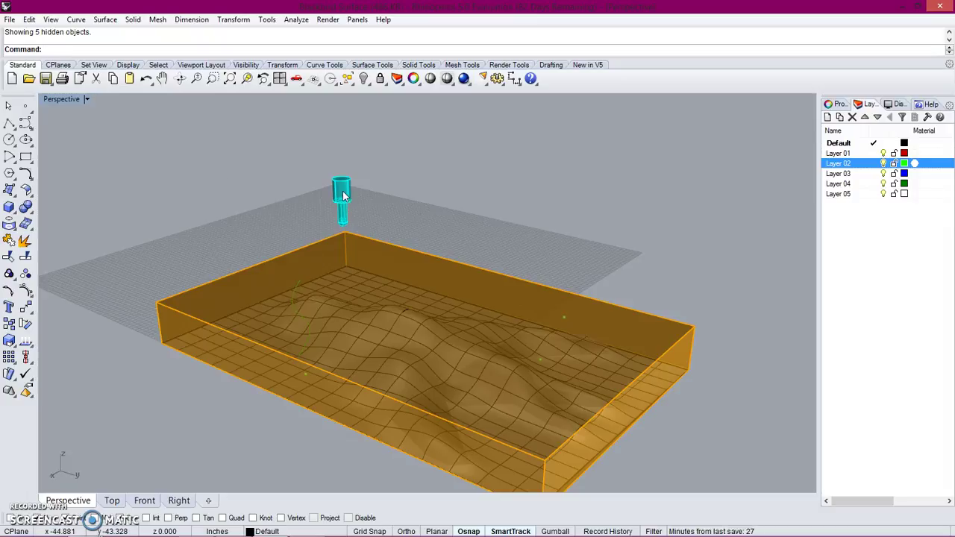
- Drag the cyan tool, with the thin curve also selected, onto the stock box's back top corner
drag(343, 195, 343, 203)
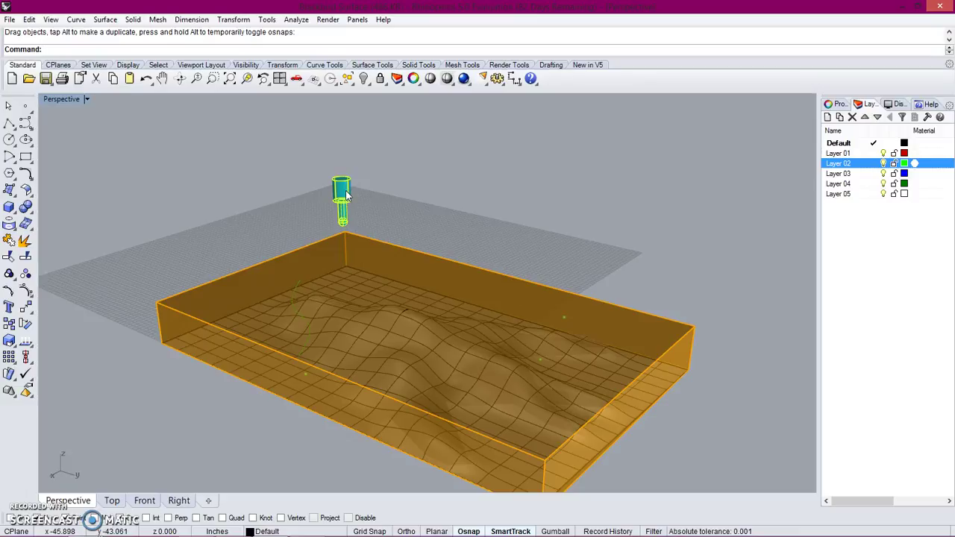
mouse_move(347, 194)
mouse_down()
mouse_move(314, 211)
mouse_move(330, 192)
mouse_move(346, 191)
mouse_up()
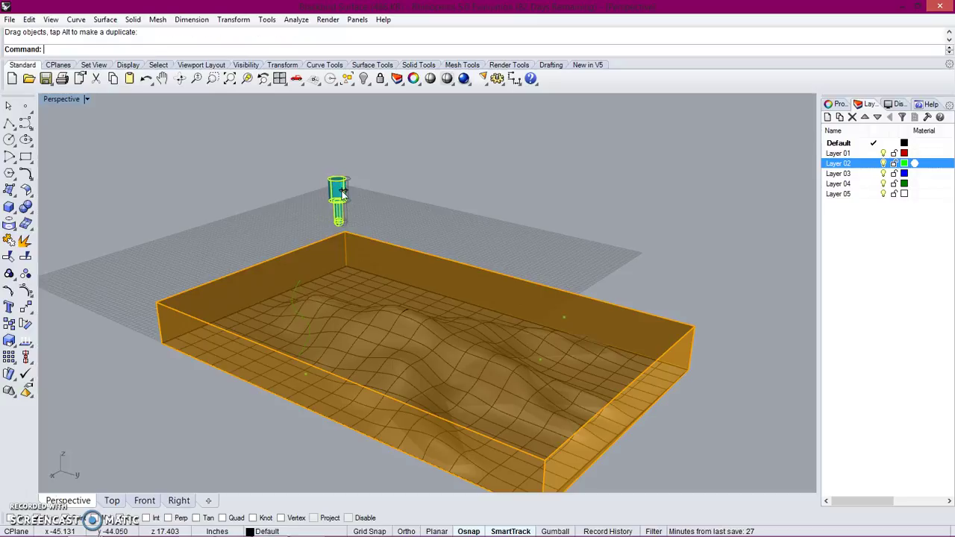
click(295, 289)
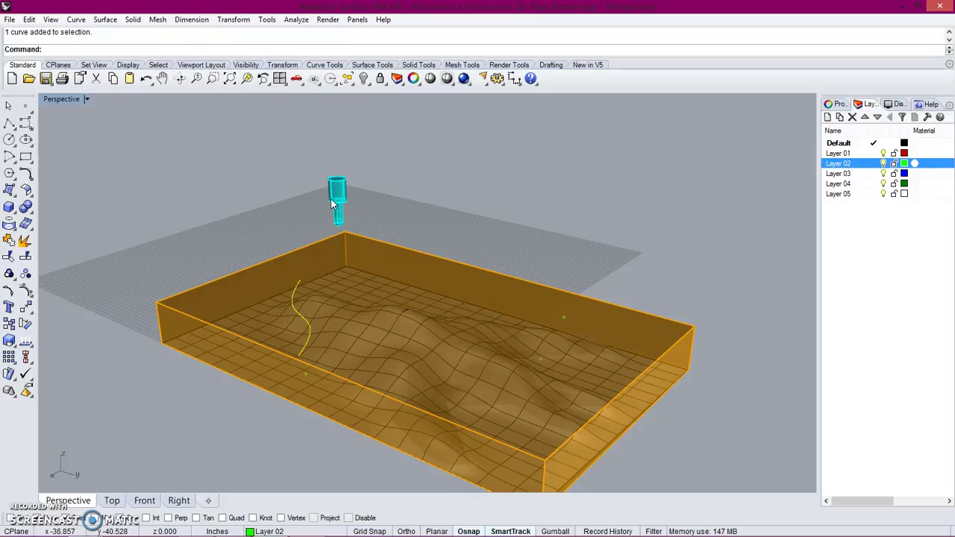
key(ctrl+a)
drag(314, 202, 427, 195)
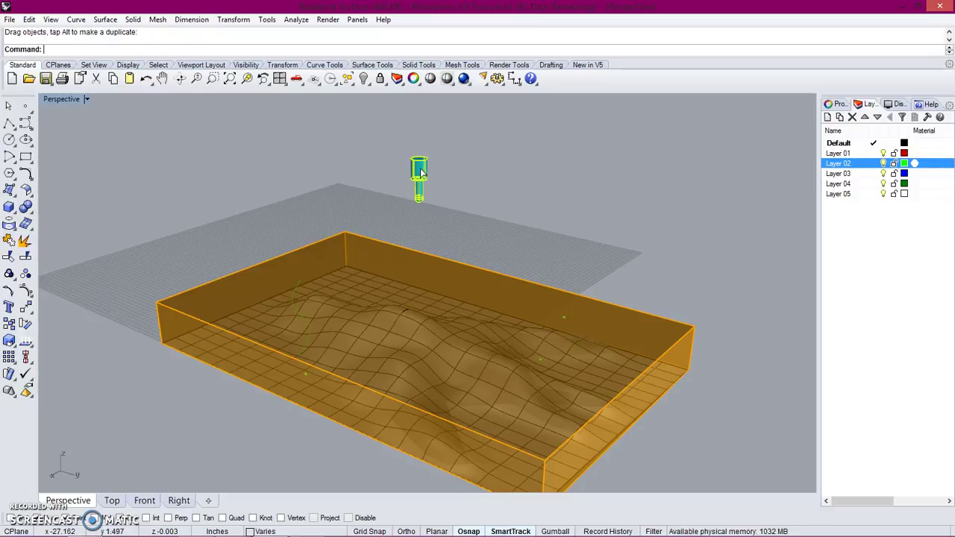
drag(411, 187, 343, 199)
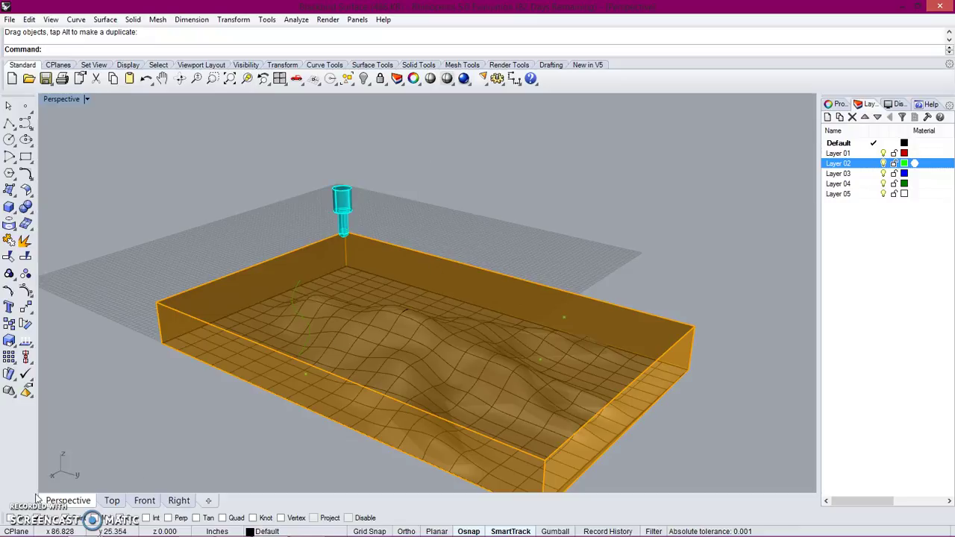
- Undo the tool moves and Layer 02 colour change, hide the stock box, and face the terrain frontally
click(307, 271)
click(286, 190)
key(ctrl+z)
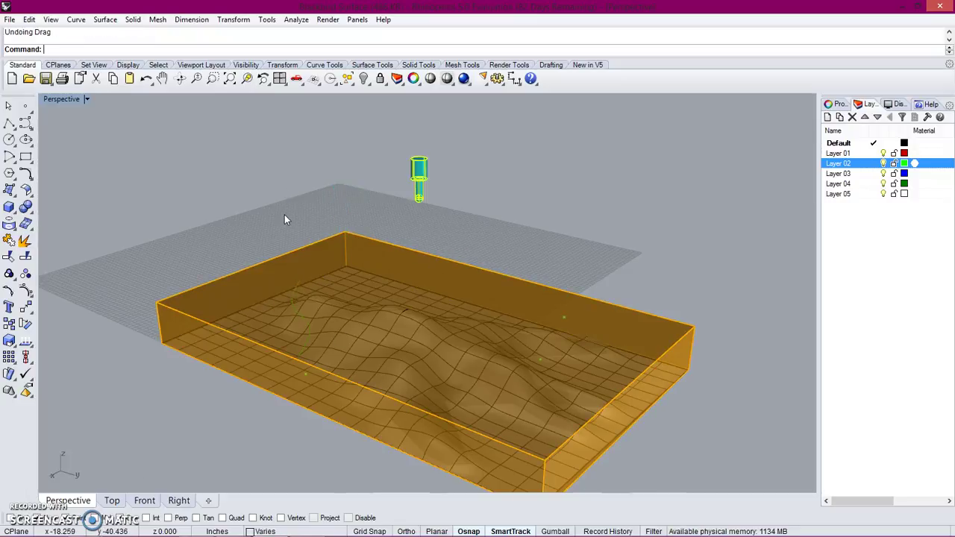
key(ctrl+z)
key(ctrl+z)
key(ctrl+z)
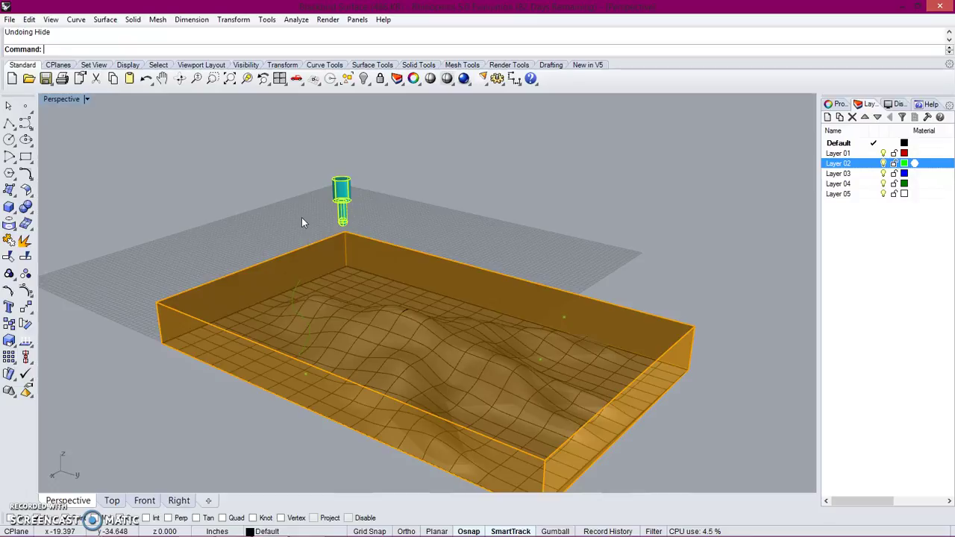
key(ctrl+z)
key(ctrl+h)
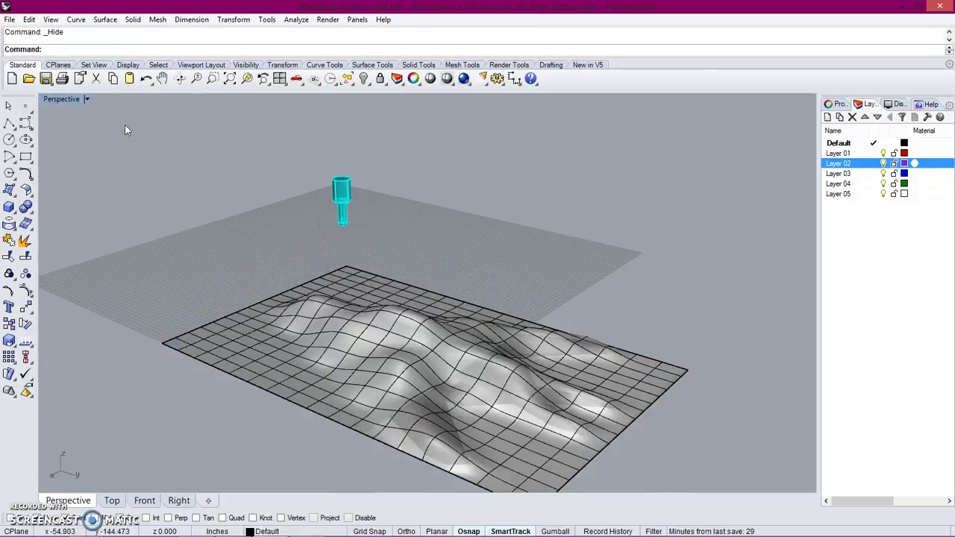
right_drag(314, 338, 246, 340)
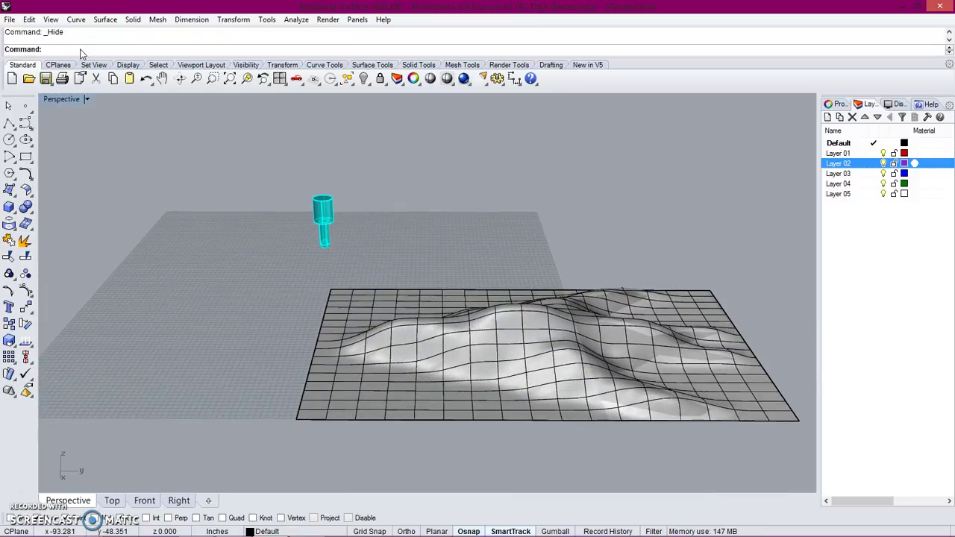
- Contour the terrain surface with base point 0 and a perpendicular direction
text(Contour)
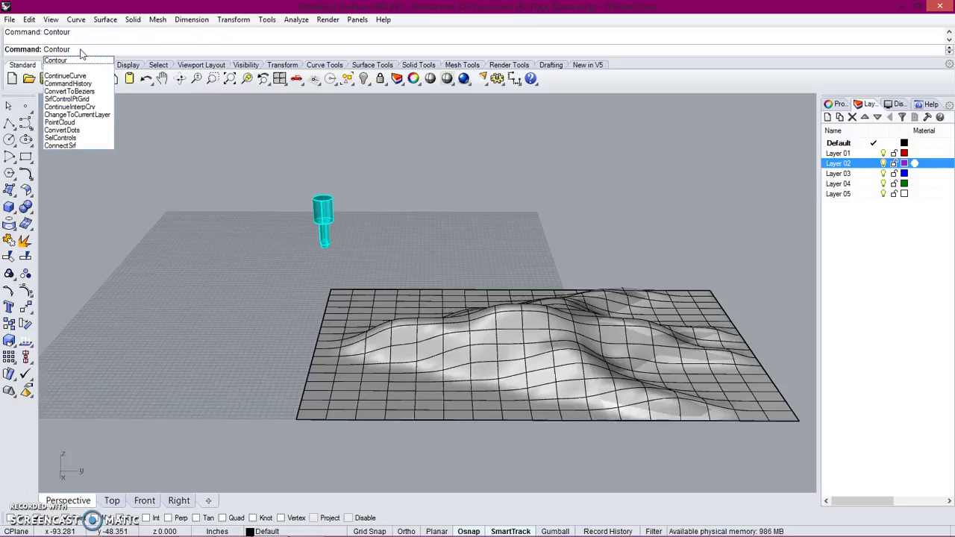
key(Return)
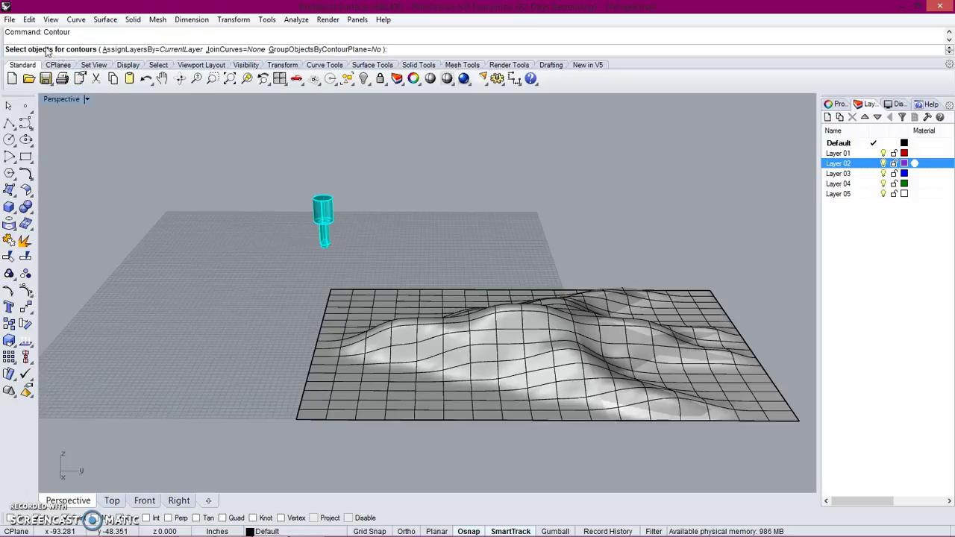
click(414, 366)
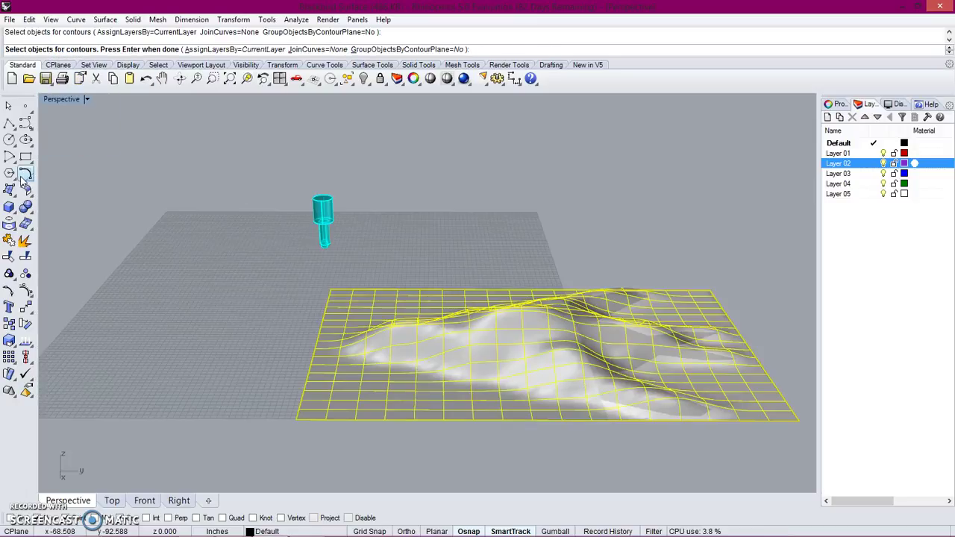
key(Return)
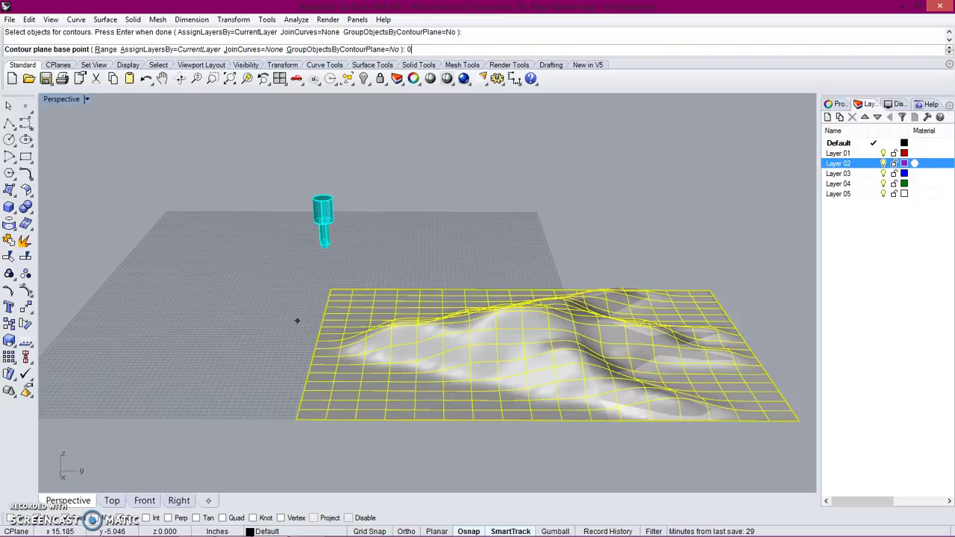
key(Return)
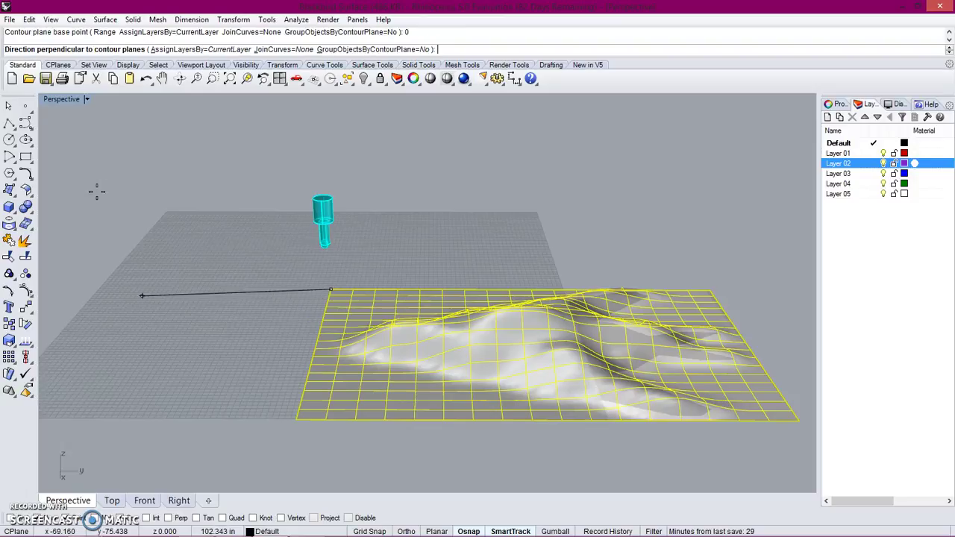
click(84, 108)
- Restore the four-viewport layout and pick two Front-view points for the contour spacing
click(86, 100)
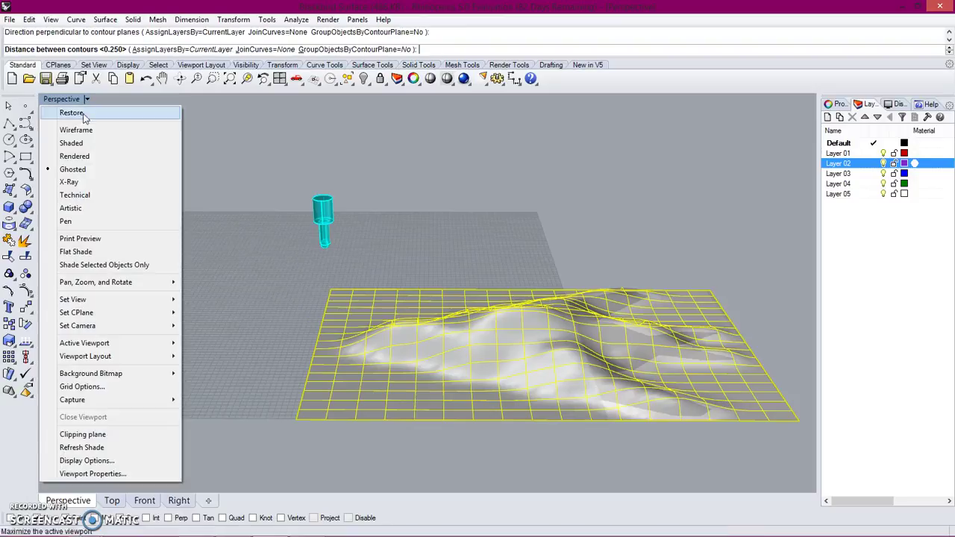
click(82, 112)
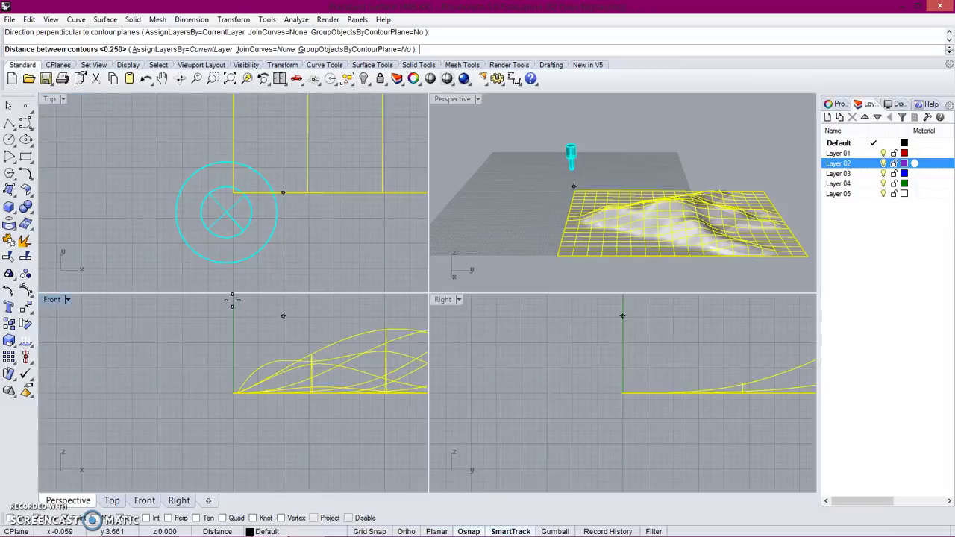
click(204, 317)
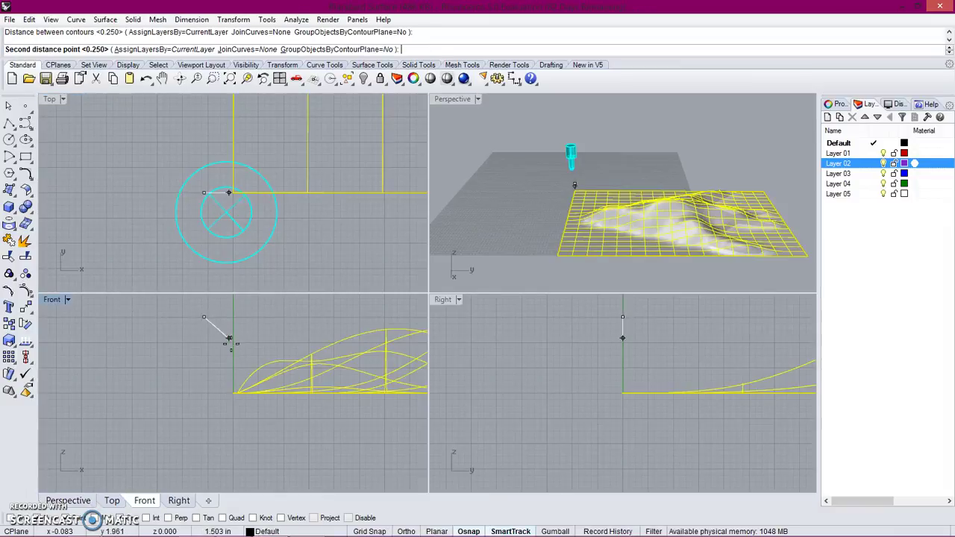
click(218, 297)
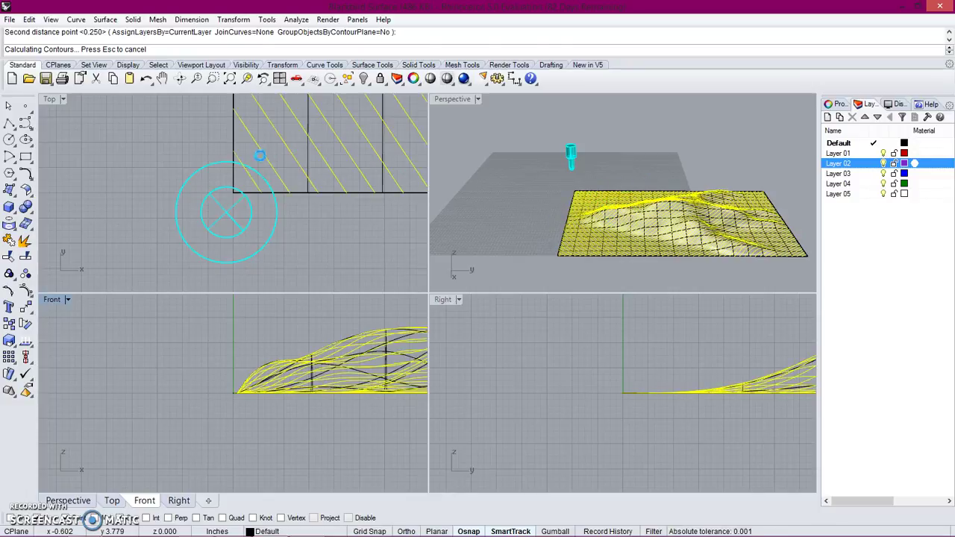
- Maximize the Perspective view and orbit around the contoured terrain
double_click(445, 97)
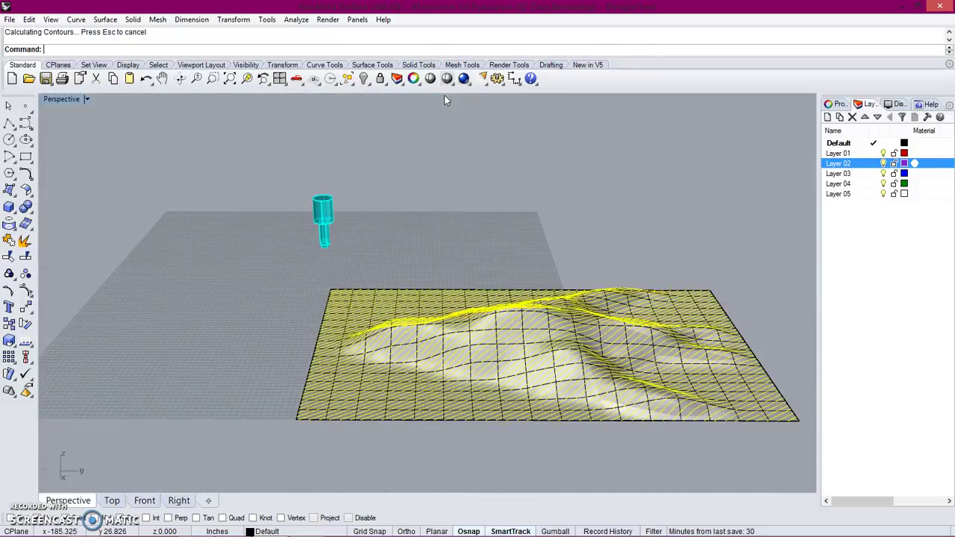
right_drag(444, 97, 337, 317)
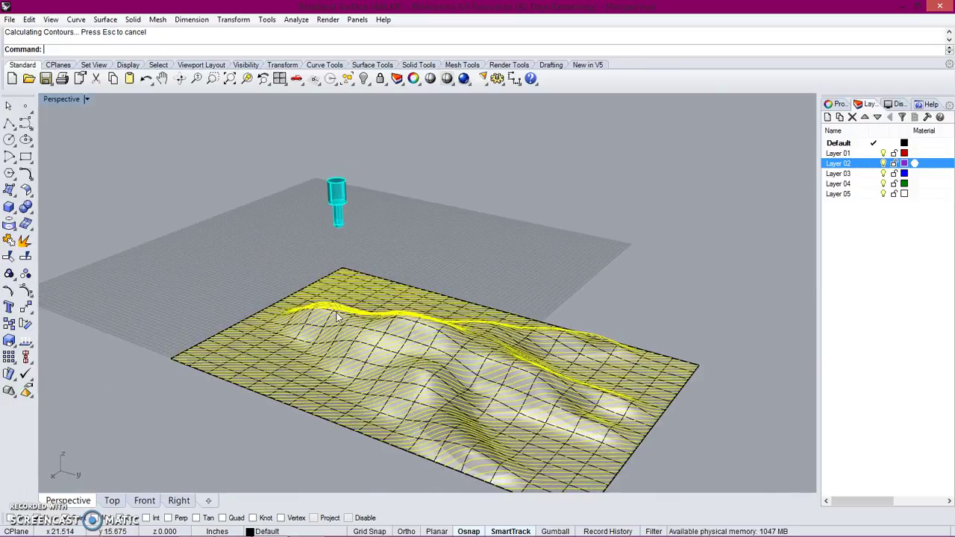